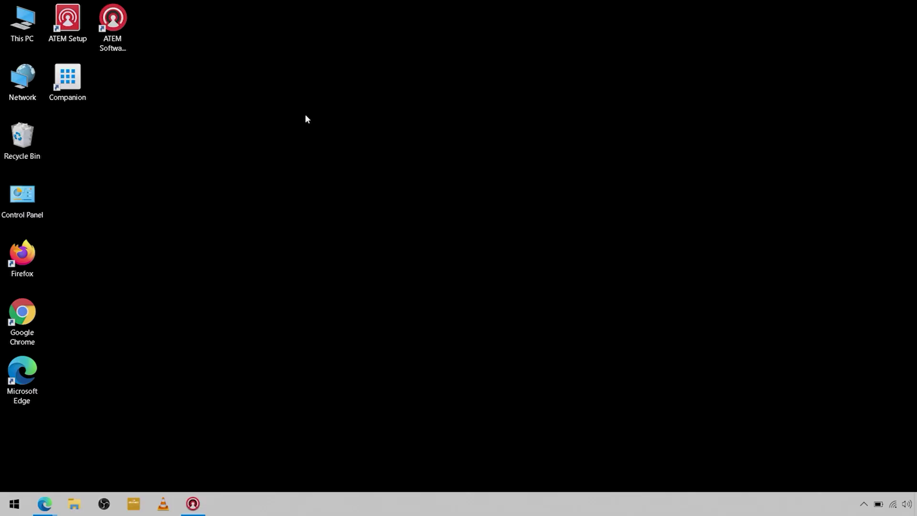
# Step: Launch ATEM Setup from its desktop shortcut so the ATEM Streaming Bridge page appears
pyautogui.doubleClick(73, 23)
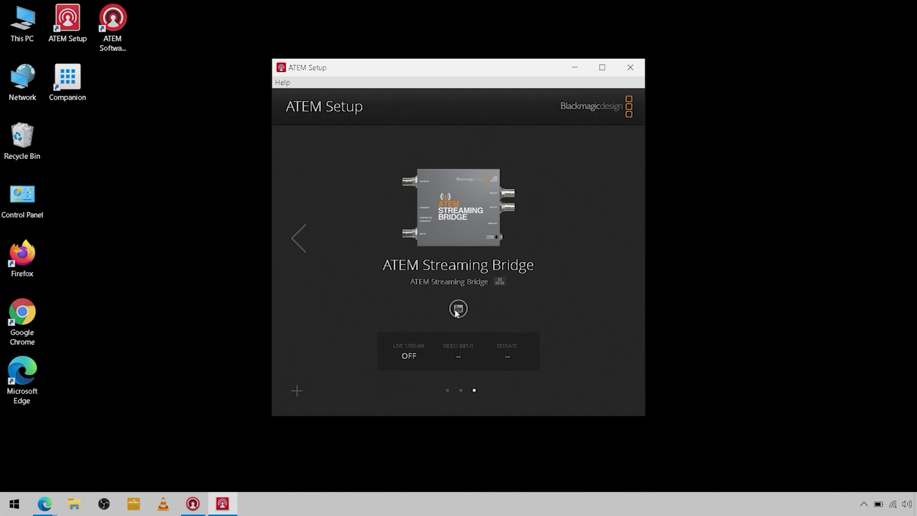
# Step: Open the ATEM Streaming Bridge settings, showing DHCP network settings and Version 8.5
pyautogui.click(458, 309)
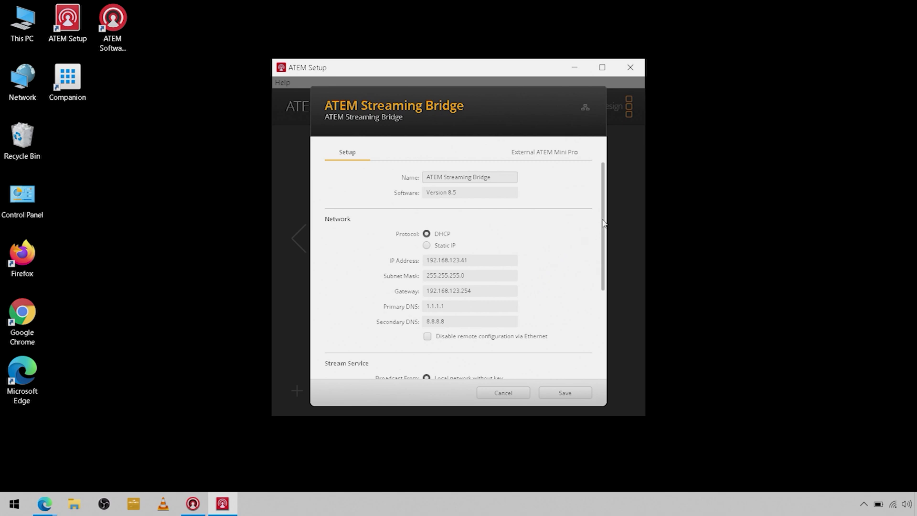
# Step: Set Broadcast From to 'Local network with key' and generate a new streaming key
pyautogui.moveTo(604, 223); pyautogui.dragTo(608, 314)
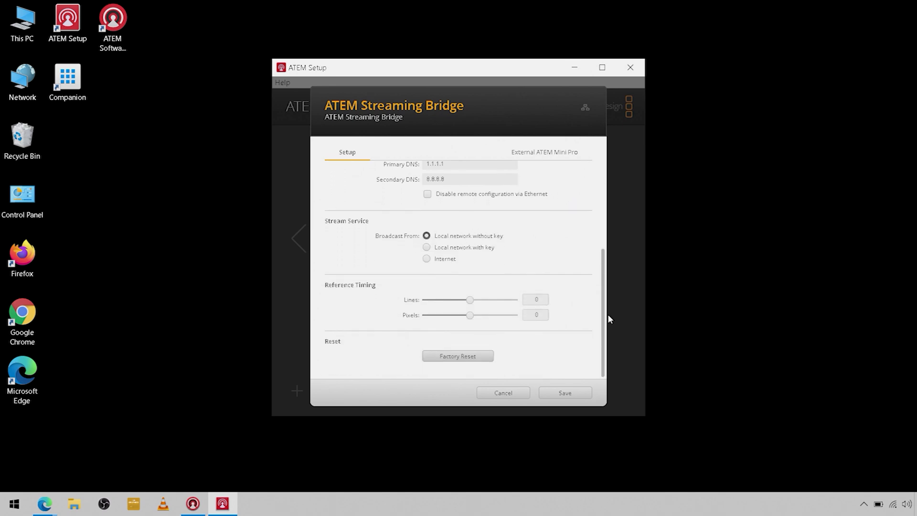
pyautogui.click(427, 248)
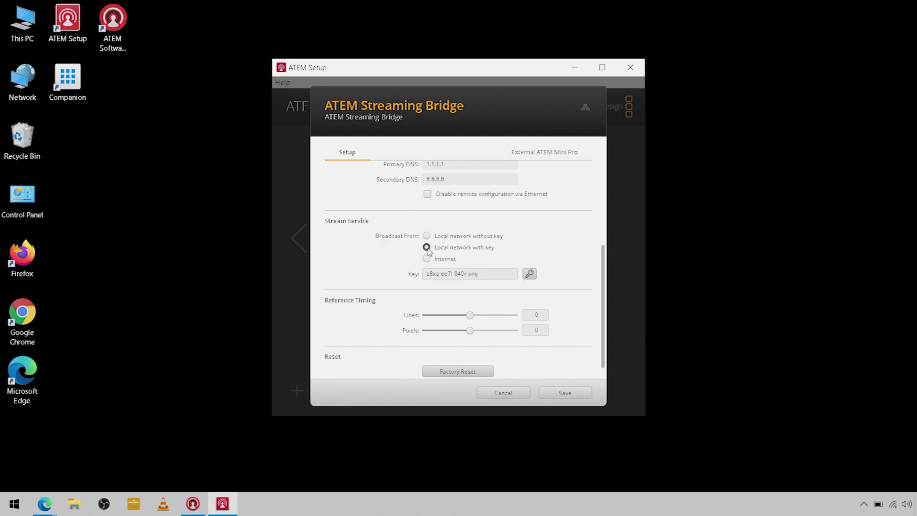
pyautogui.click(530, 274)
# Step: Show the External ATEM Mini Pro settings with platform, server and streaming key
pyautogui.scroll(-1, 534, 281)
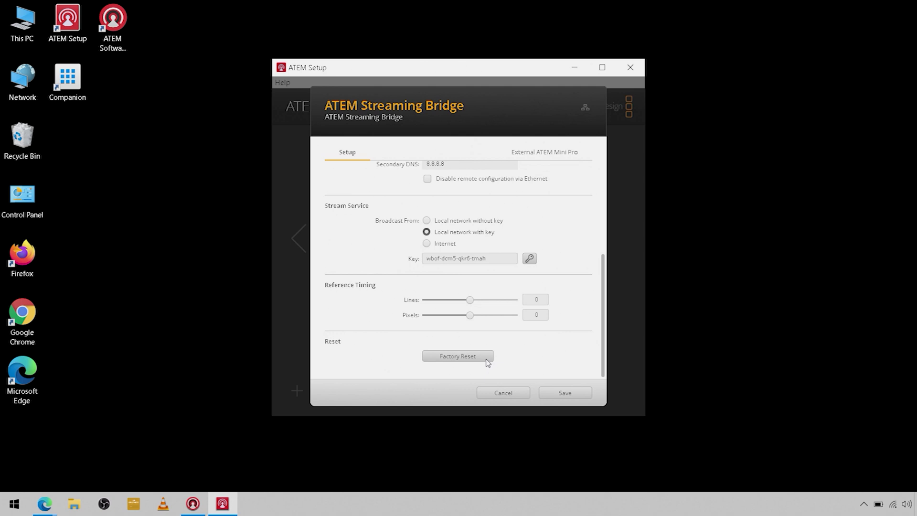
pyautogui.scroll(2, 487, 356)
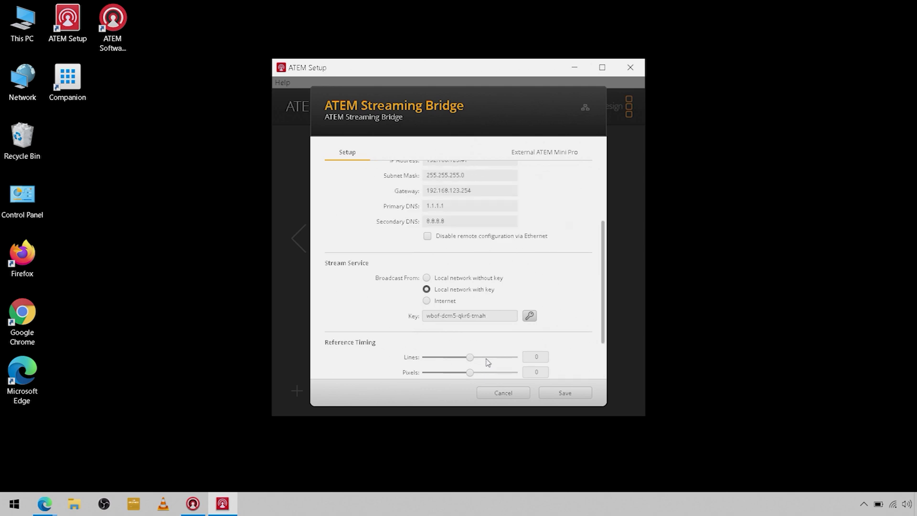
pyautogui.click(522, 154)
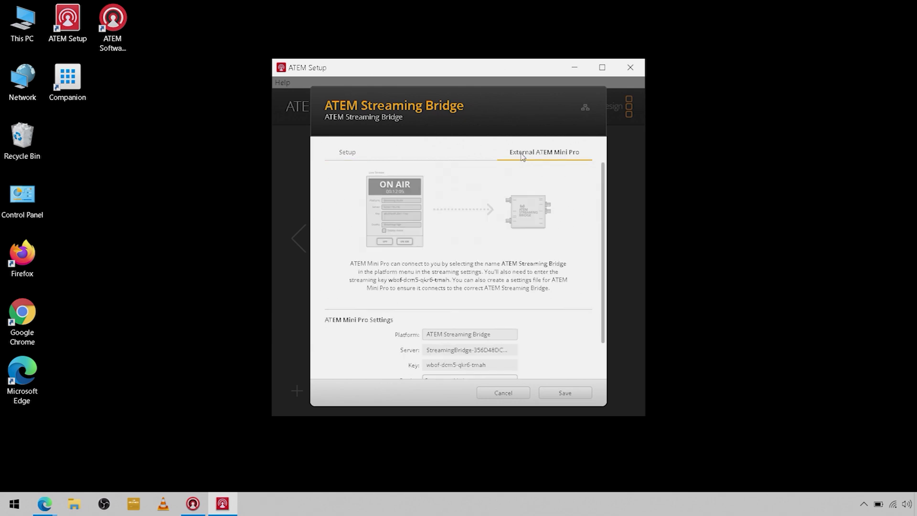
pyautogui.scroll(-1, 539, 304)
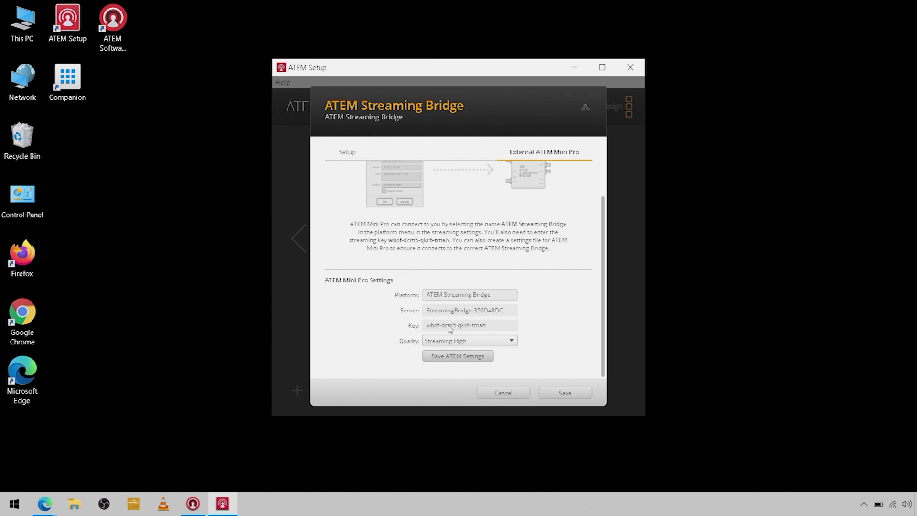
pyautogui.click(505, 345)
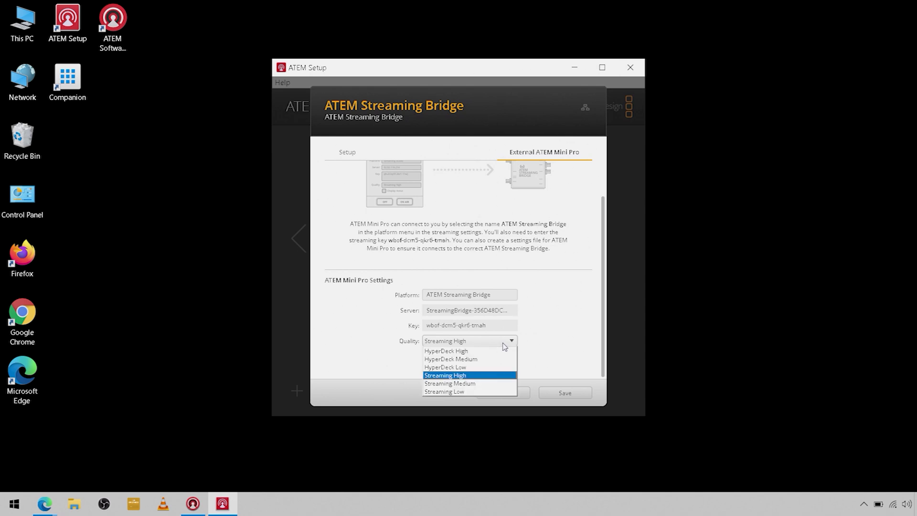
pyautogui.click(493, 377)
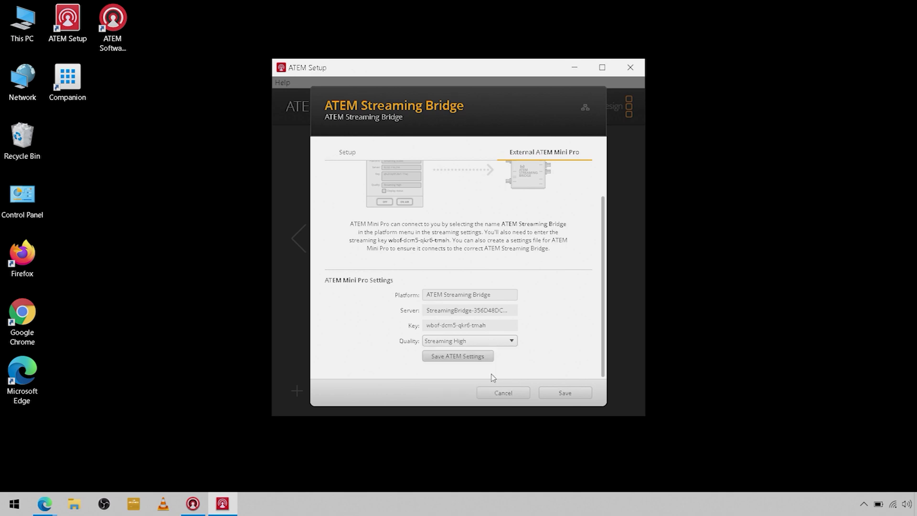
pyautogui.click(444, 359)
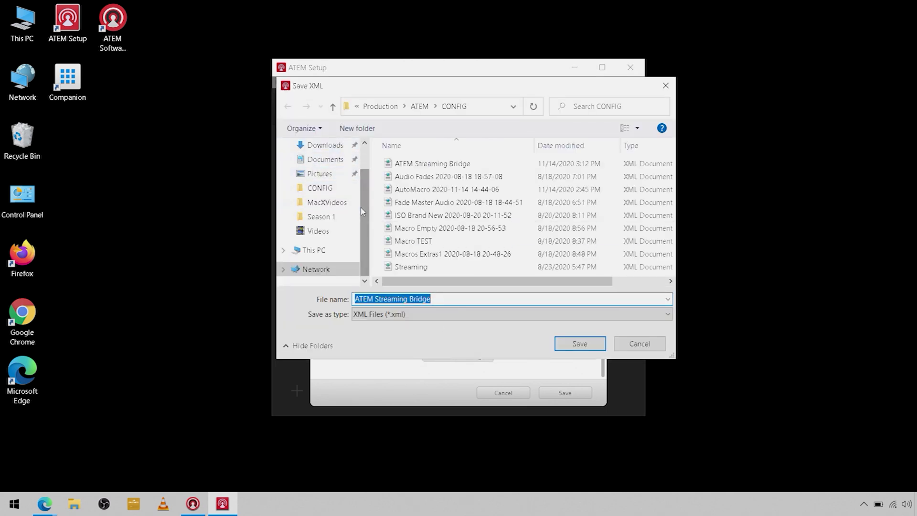
# Step: Save the ATEM Mini Pro settings to the Desktop as 'LocalWithKey' and close the bridge settings
pyautogui.moveTo(363, 211); pyautogui.dragTo(362, 171)
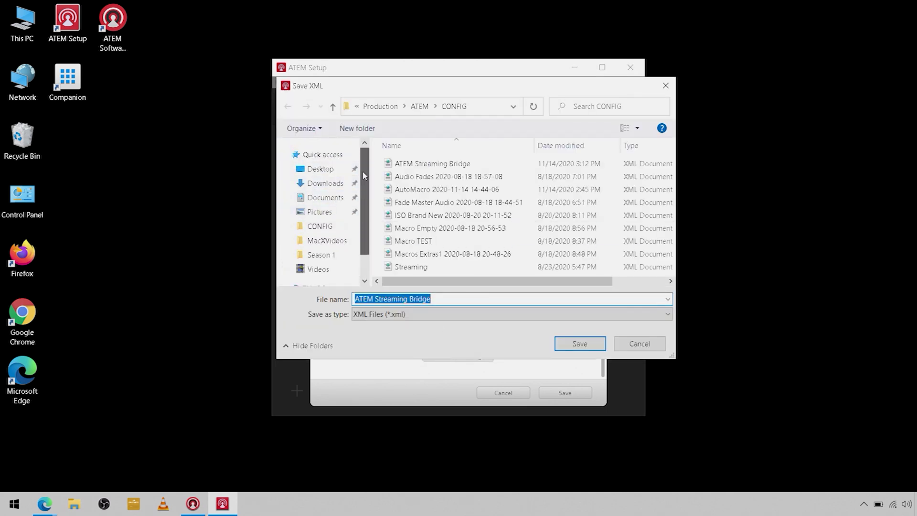
pyautogui.click(325, 170)
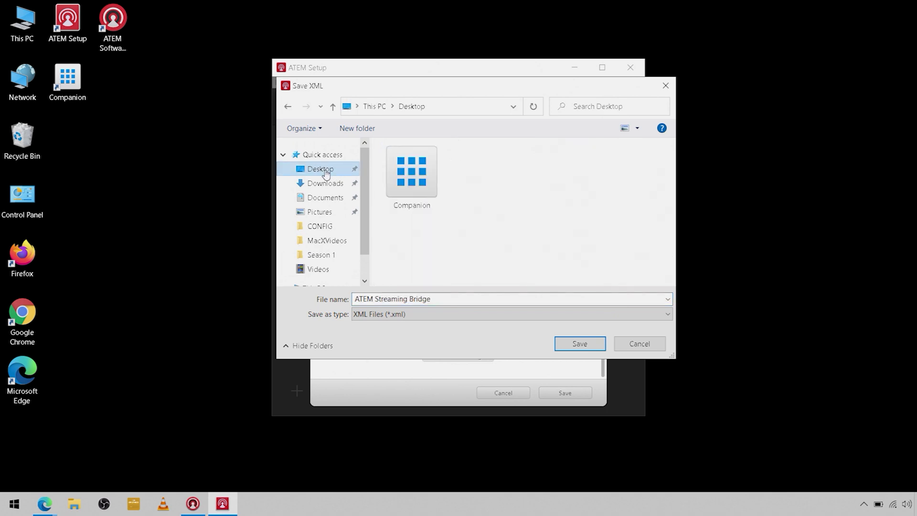
pyautogui.click(441, 300)
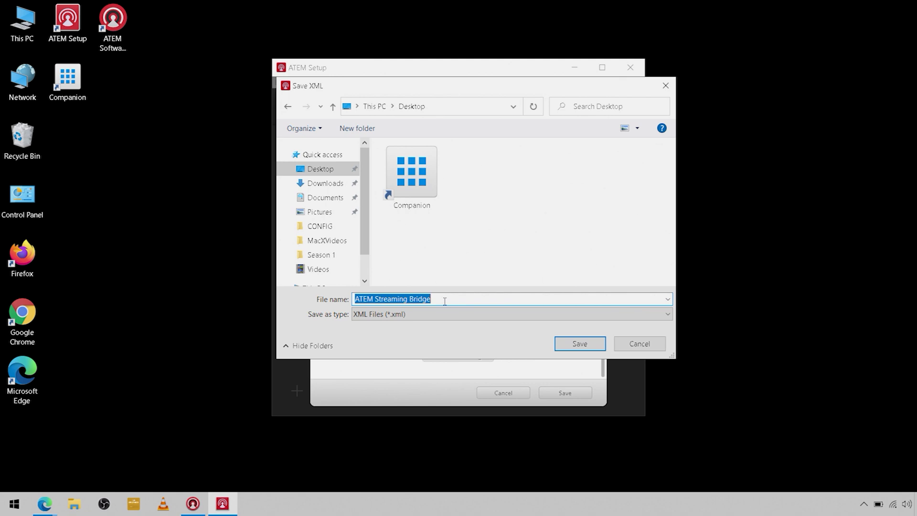
pyautogui.write('L')
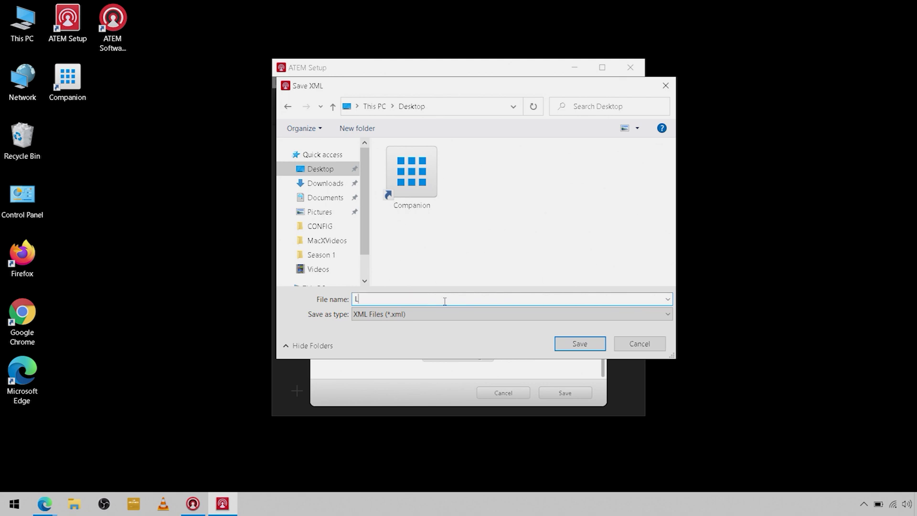
pyautogui.write('ocalWithKey')
pyautogui.press('Return')
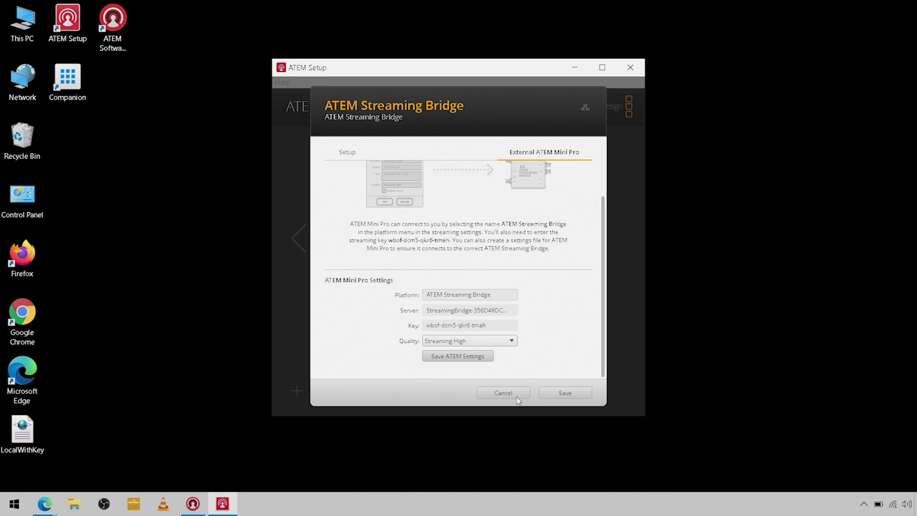
pyautogui.moveTo(19, 448); pyautogui.dragTo(209, 213)
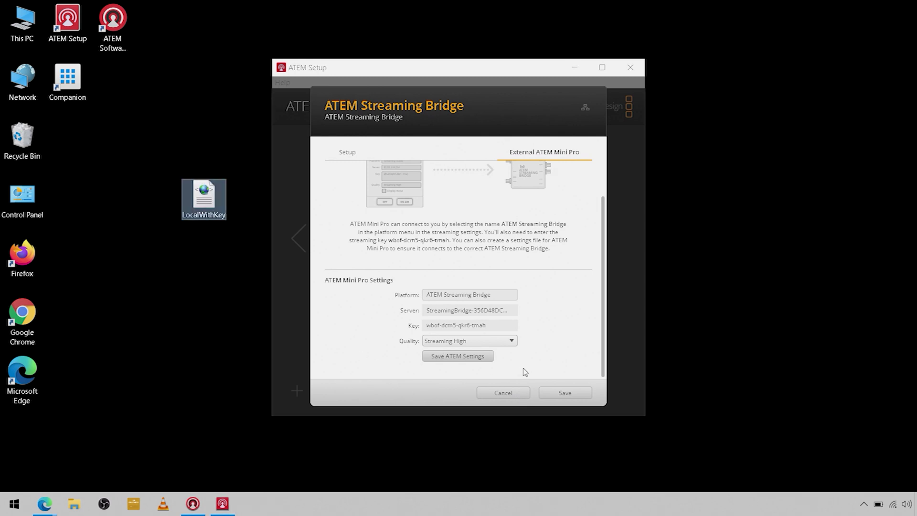
pyautogui.click(554, 394)
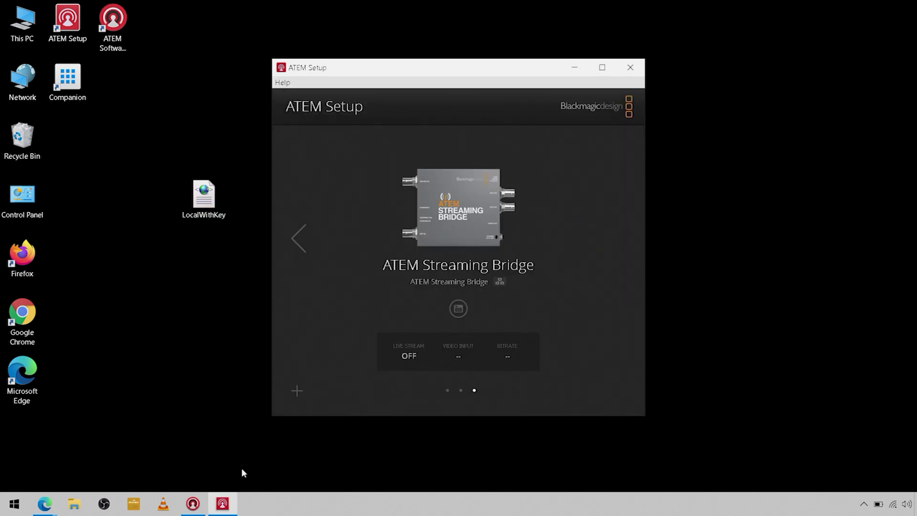
# Step: Connect ATEM Software Control to the ATEM Mini Pro switcher through File > Connection
pyautogui.moveTo(191, 511)
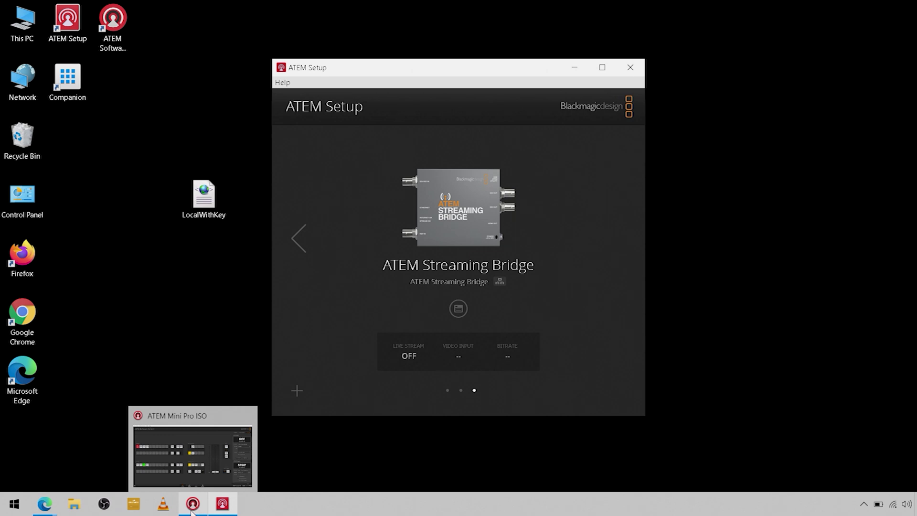
pyautogui.click(191, 511)
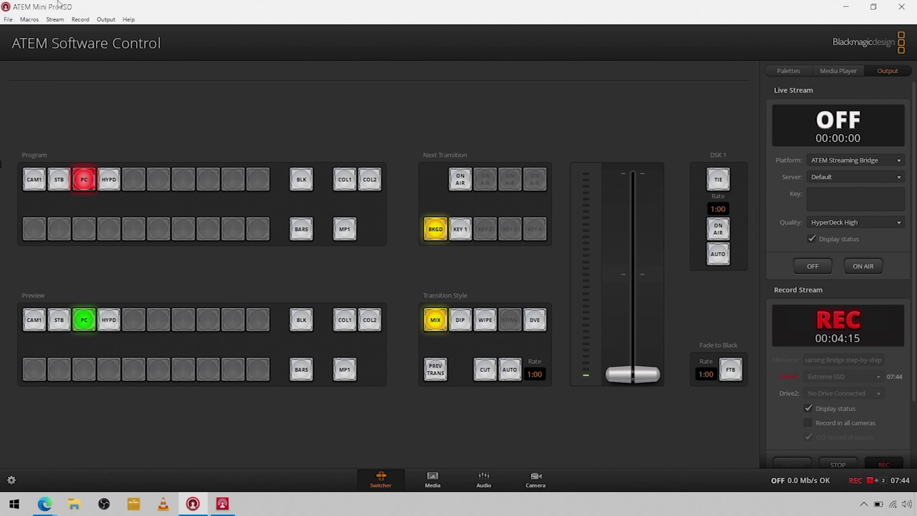
pyautogui.click(10, 20)
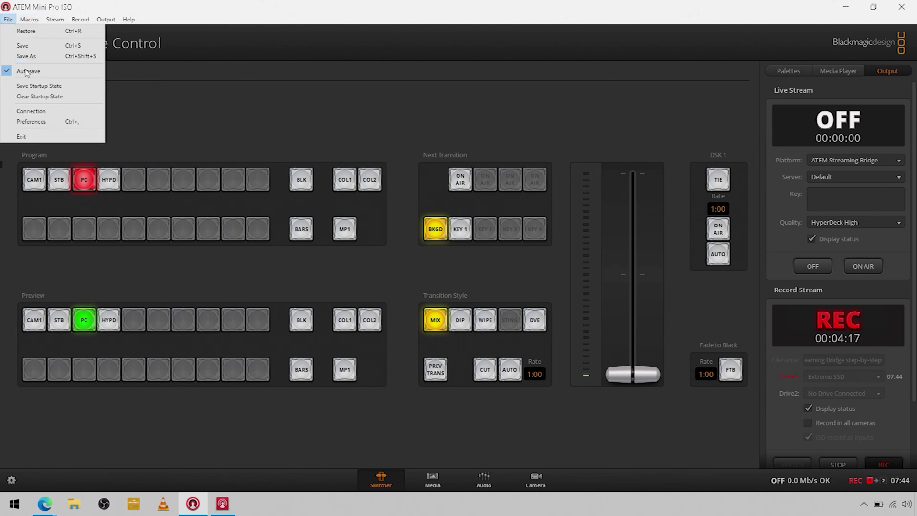
pyautogui.click(49, 112)
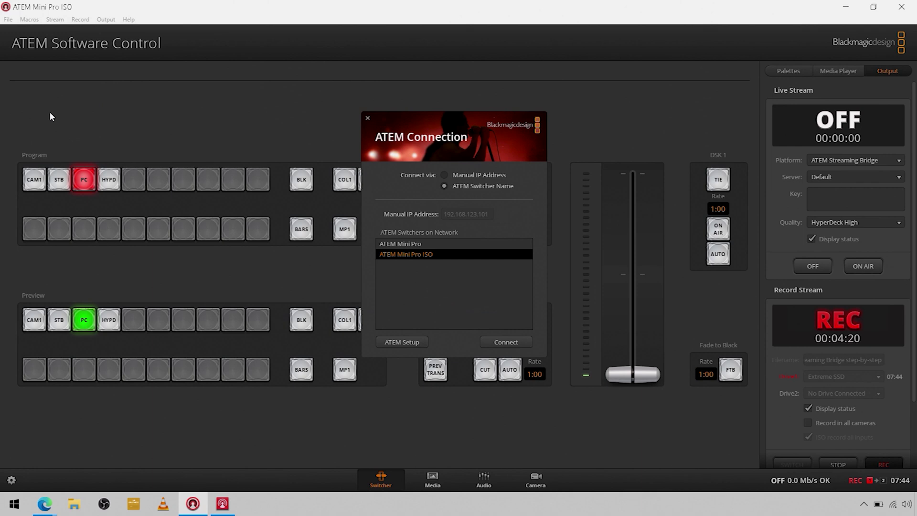
pyautogui.doubleClick(399, 244)
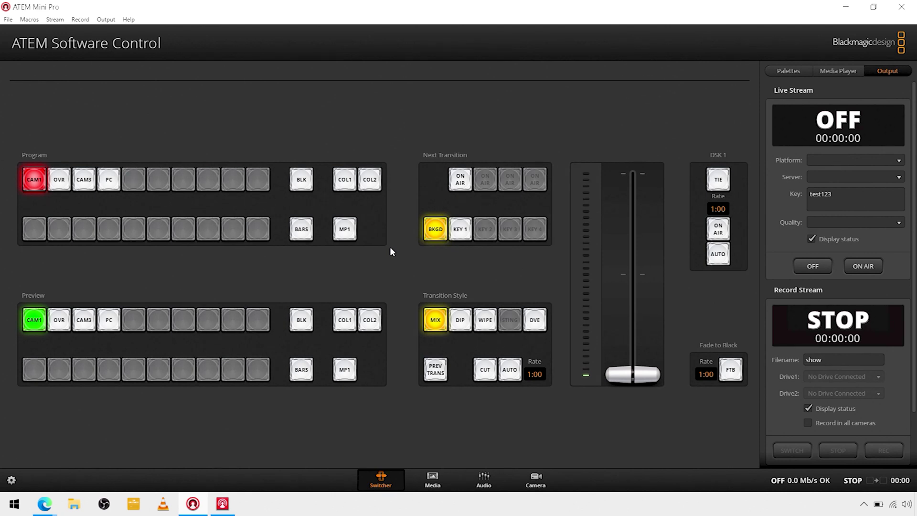
# Step: Collapse the Record Stream settings and check the available streaming platforms
pyautogui.click(809, 291)
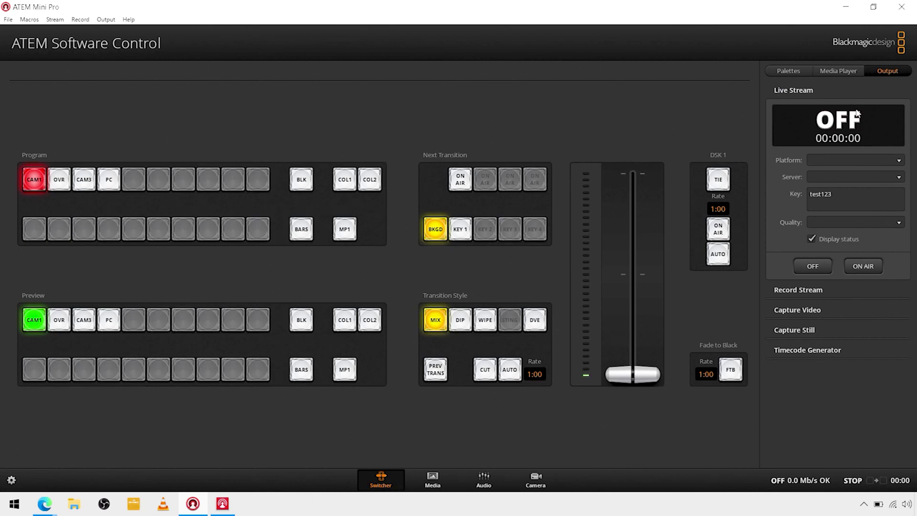
pyautogui.click(901, 163)
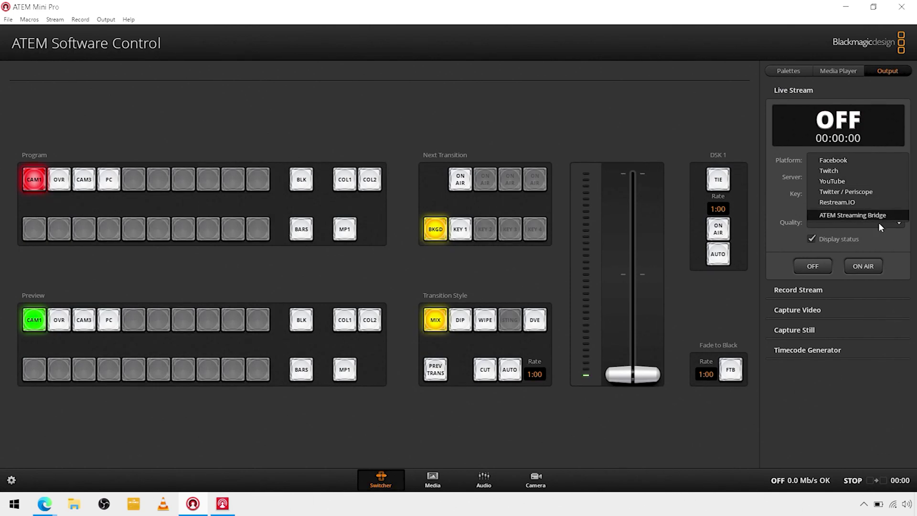
pyautogui.click(573, 86)
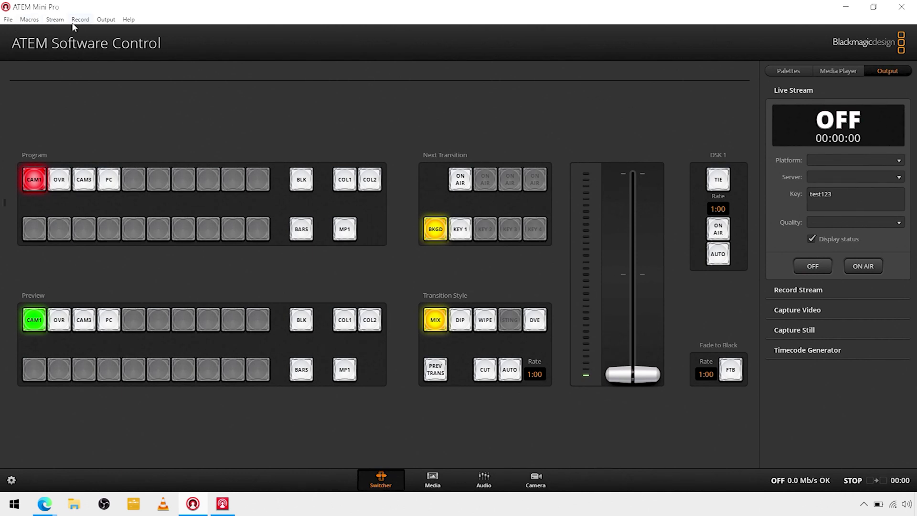
# Step: Load the 'LocalWithKey' streaming settings file from the Desktop
pyautogui.click(55, 20)
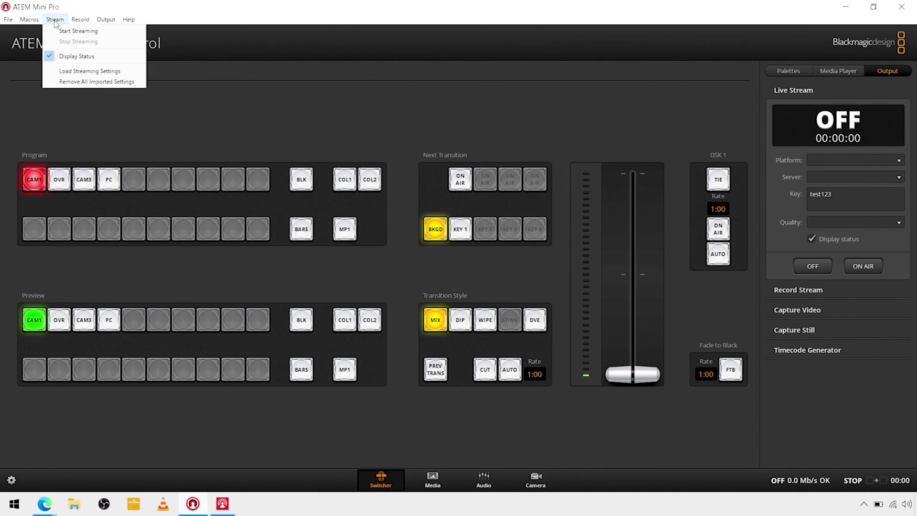
pyautogui.click(82, 71)
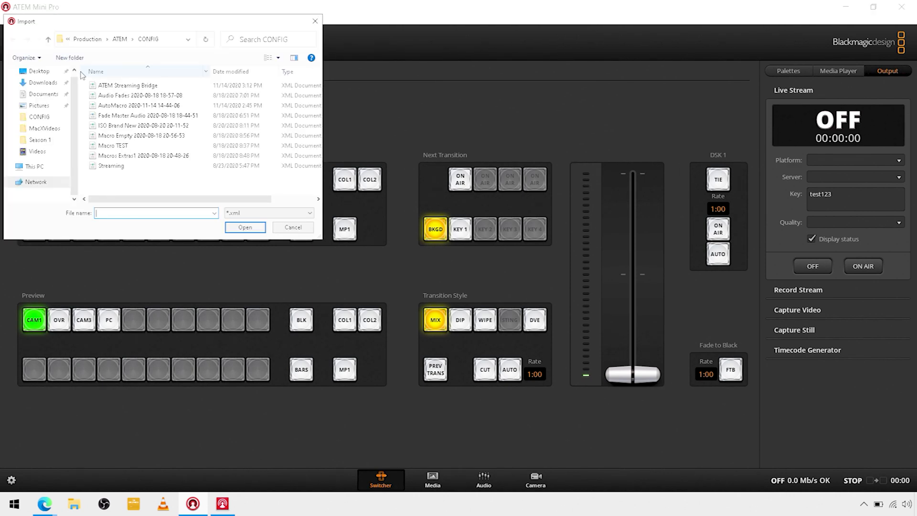
pyautogui.click(35, 72)
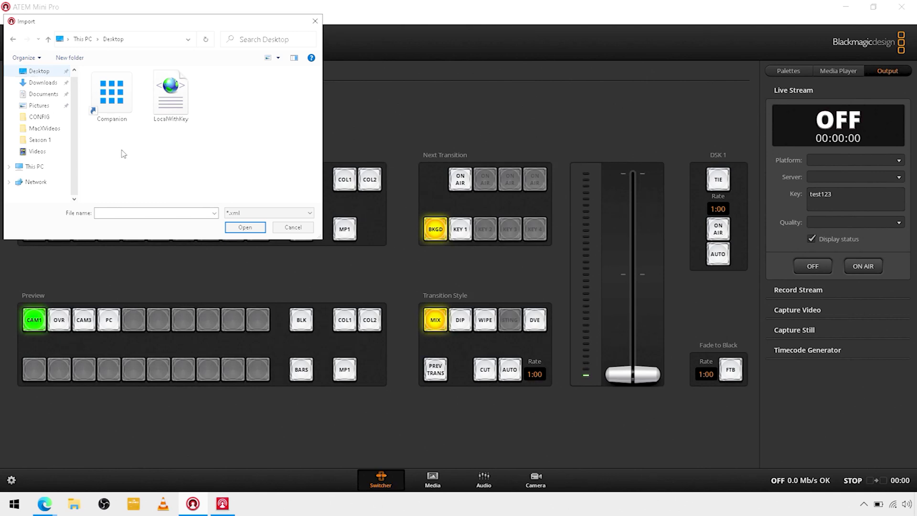
pyautogui.click(181, 91)
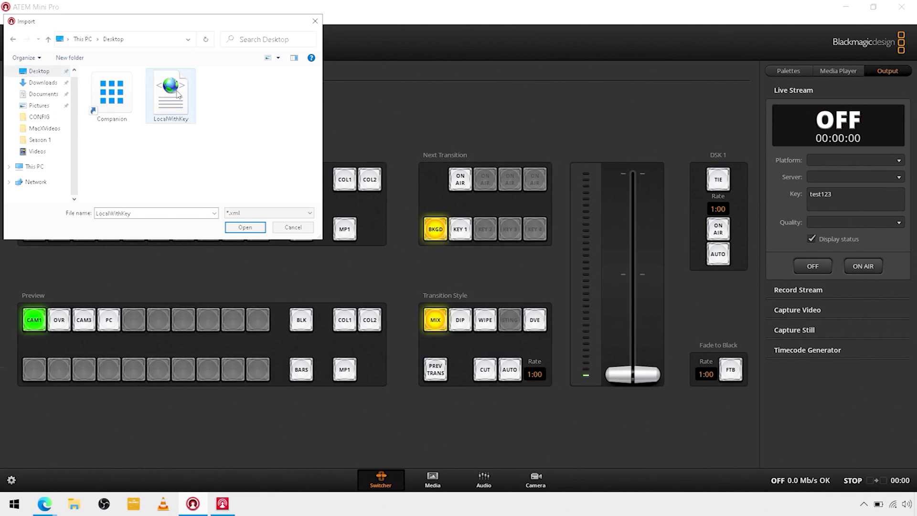
pyautogui.click(246, 229)
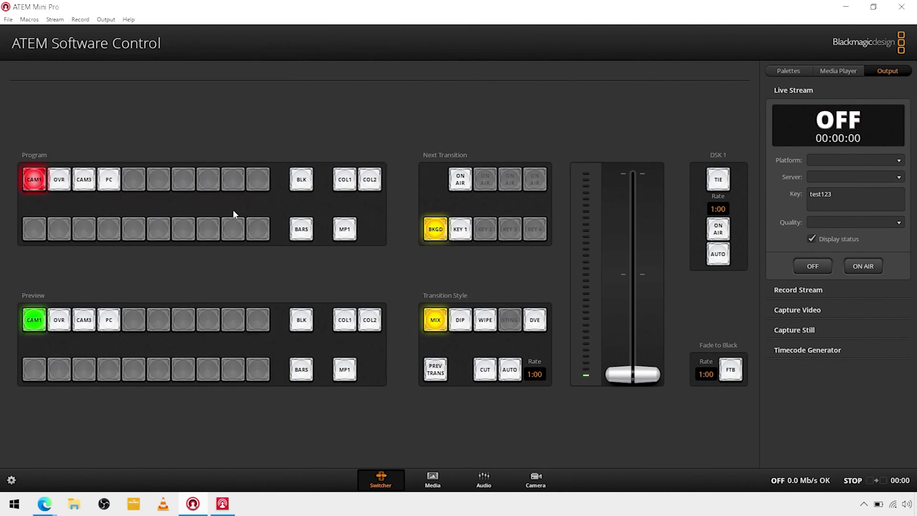
# Step: Choose ATEM Streaming Bridge 1 as the live stream platform, keeping the Default server
pyautogui.click(900, 162)
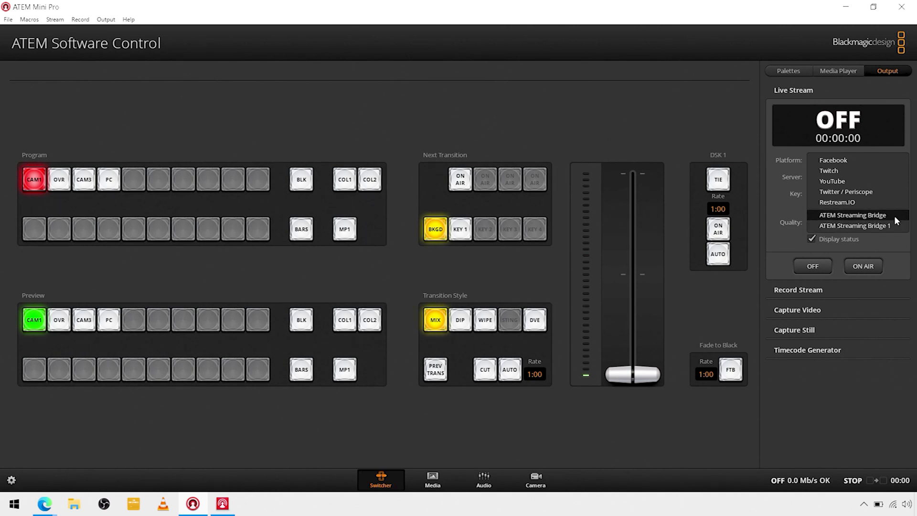
pyautogui.click(857, 226)
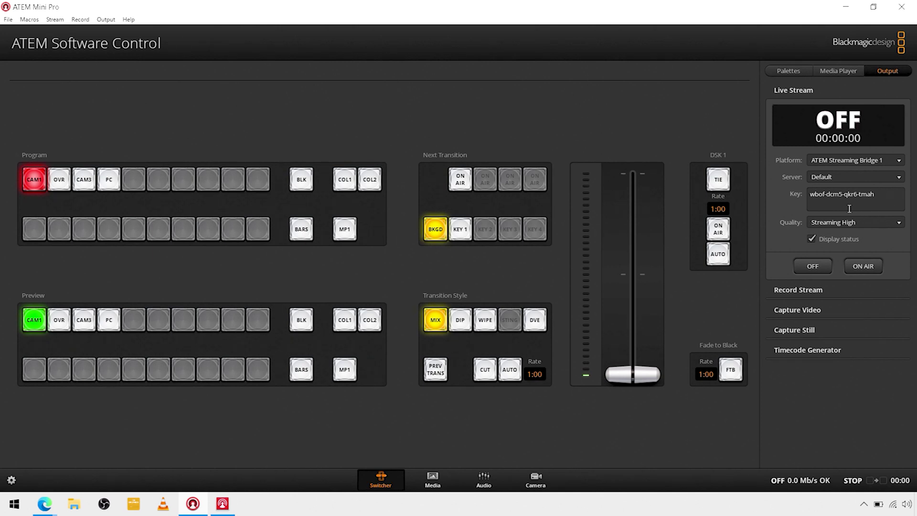
pyautogui.click(899, 179)
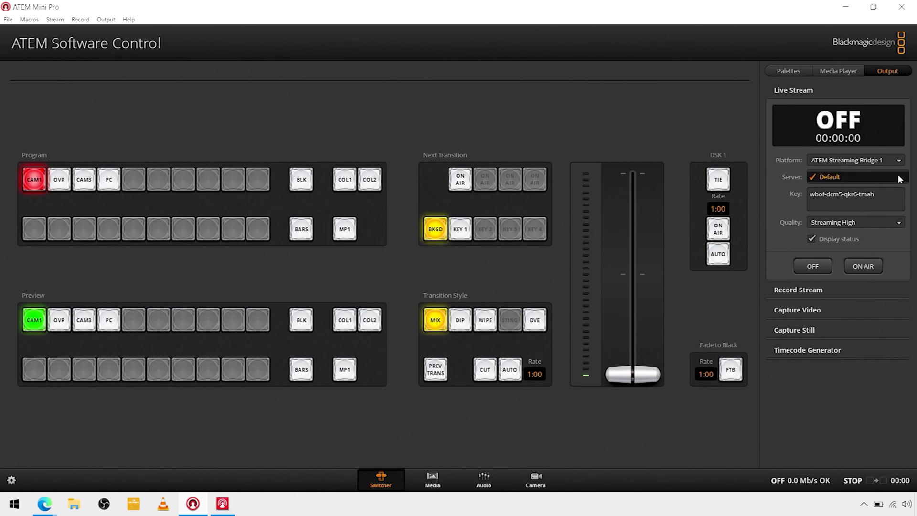
pyautogui.click(900, 178)
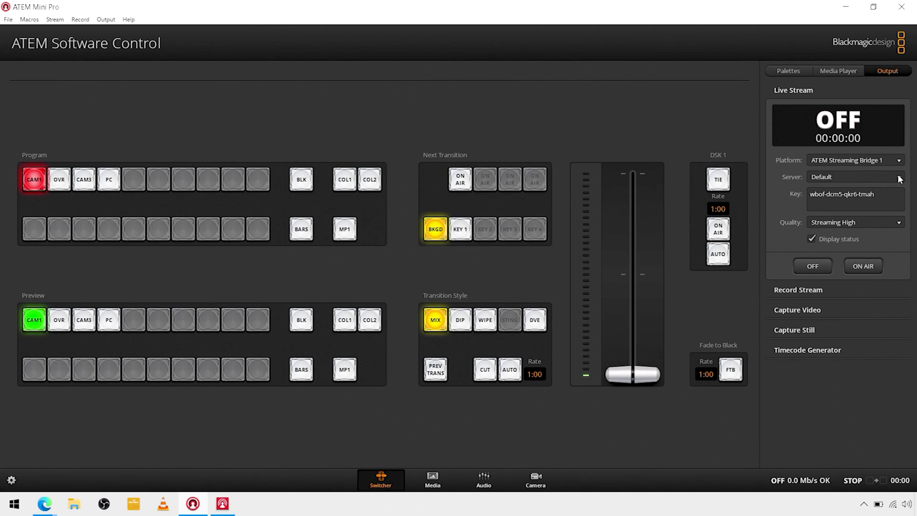
# Step: Keep the live stream quality at Streaming High
pyautogui.click(898, 223)
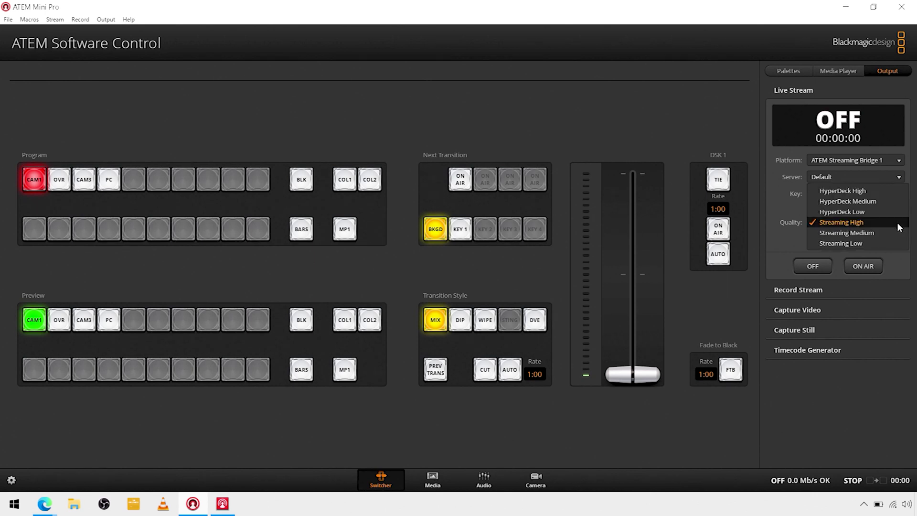
pyautogui.click(898, 224)
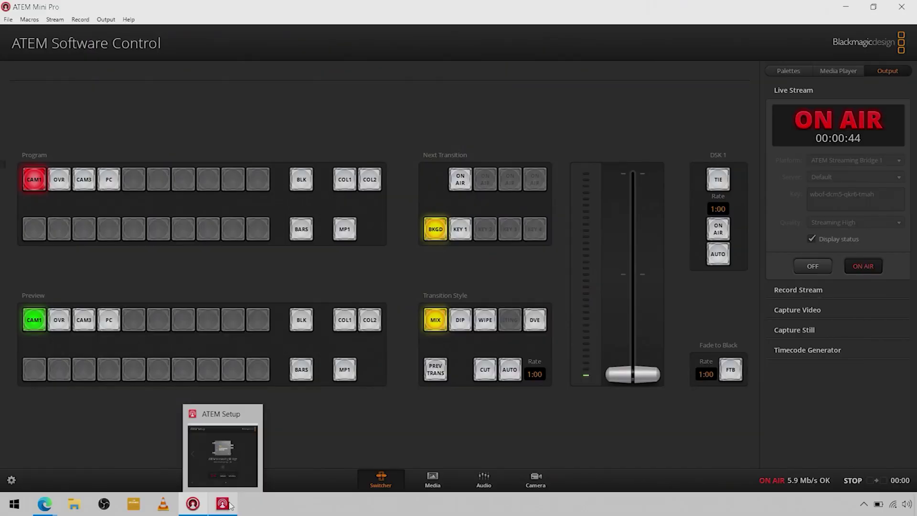
# Step: Take the live stream off air and bring the ATEM Setup window back to the front
pyautogui.click(229, 505)
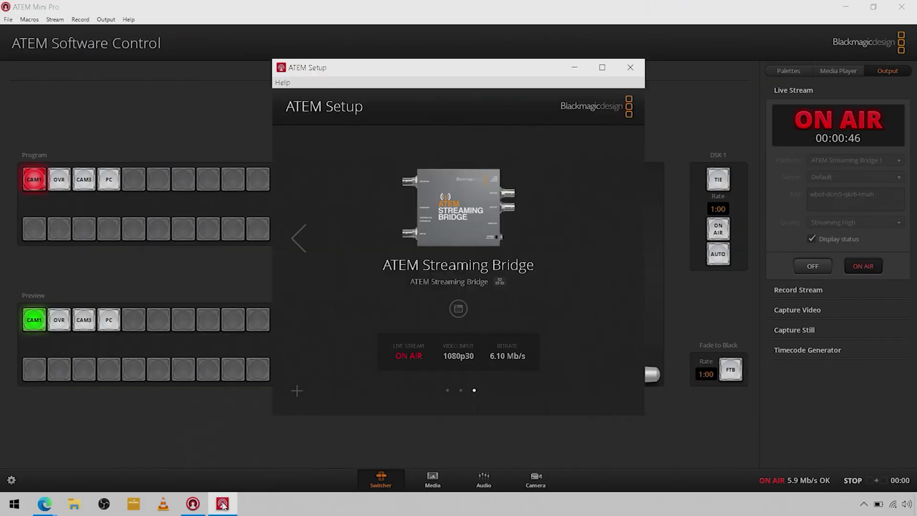
pyautogui.click(811, 268)
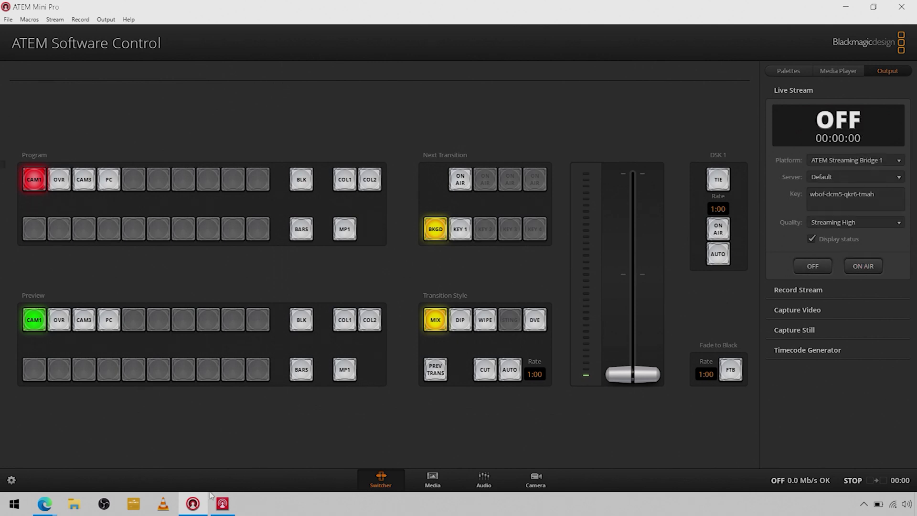
pyautogui.moveTo(209, 507)
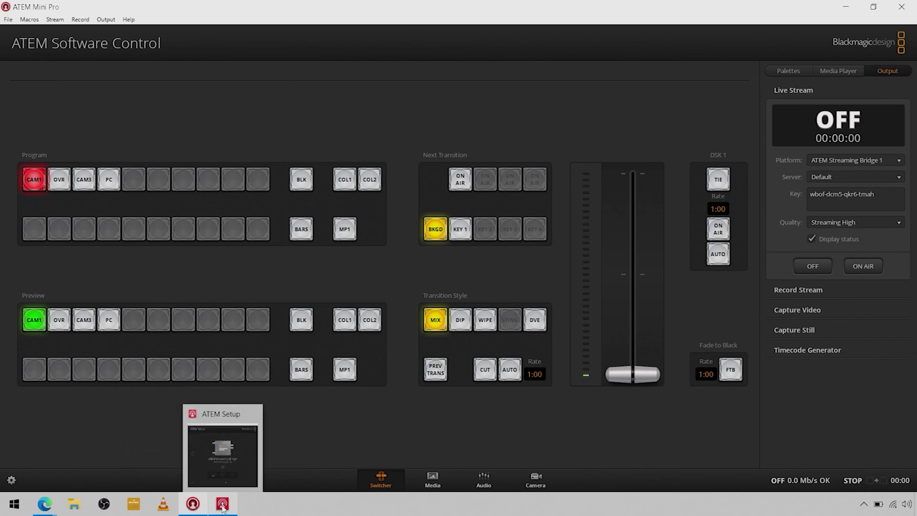
pyautogui.click(222, 505)
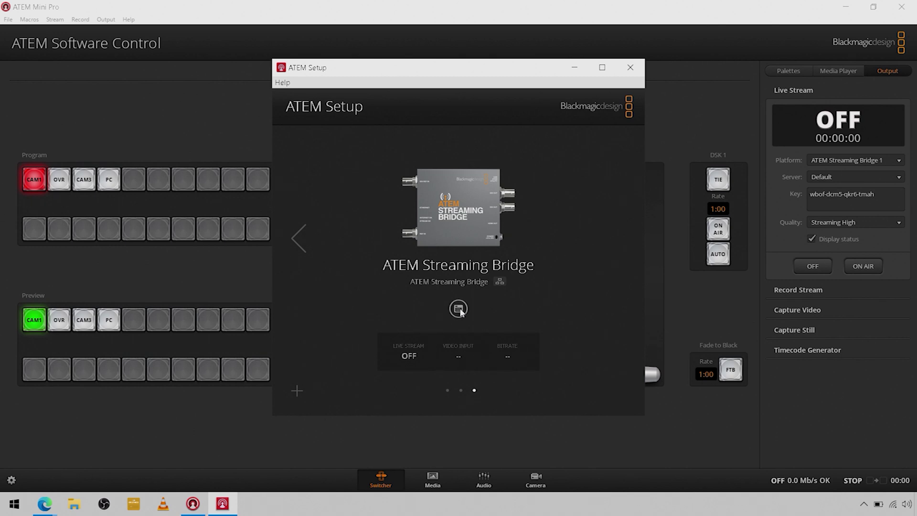
# Step: Set the Streaming Bridge's Broadcast From to Internet, using port 1935
pyautogui.click(457, 309)
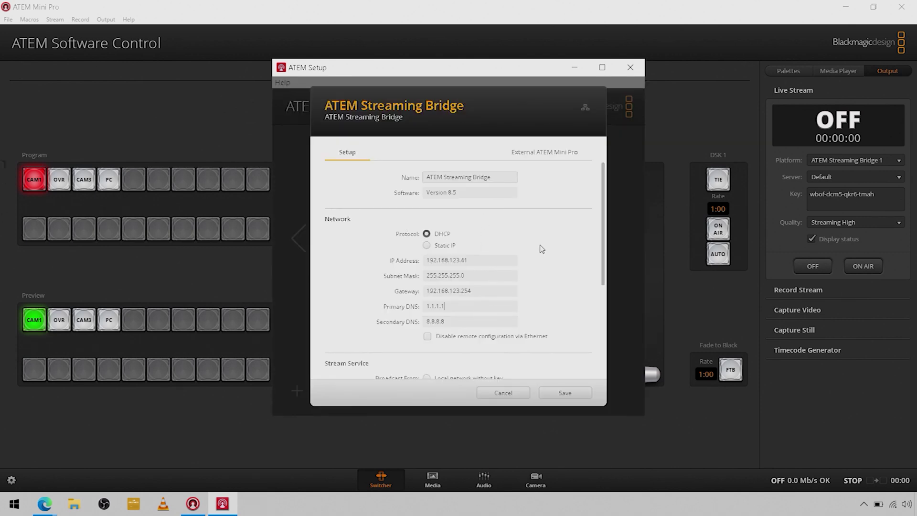
pyautogui.scroll(-2, 542, 249)
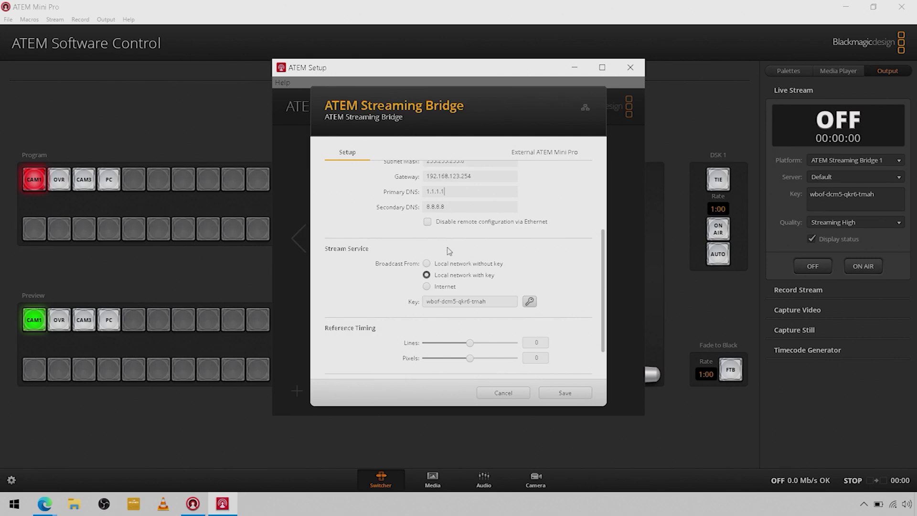
pyautogui.click(427, 287)
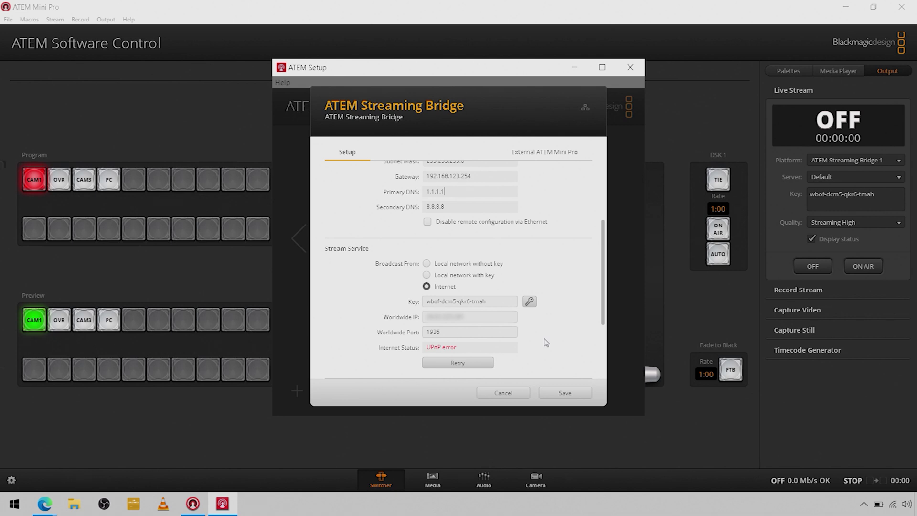
# Step: Save the bridge's internet settings, then reopen its settings at the external ATEM Mini Pro section
pyautogui.click(546, 394)
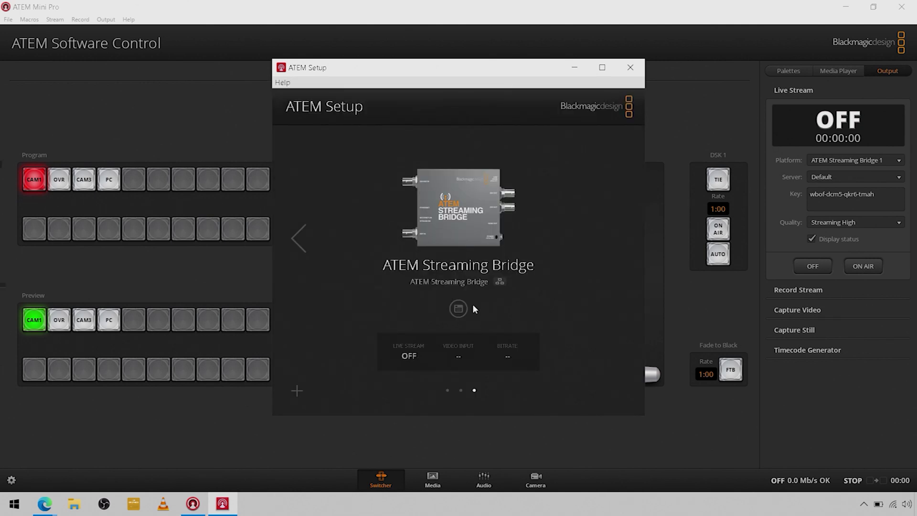
pyautogui.click(459, 308)
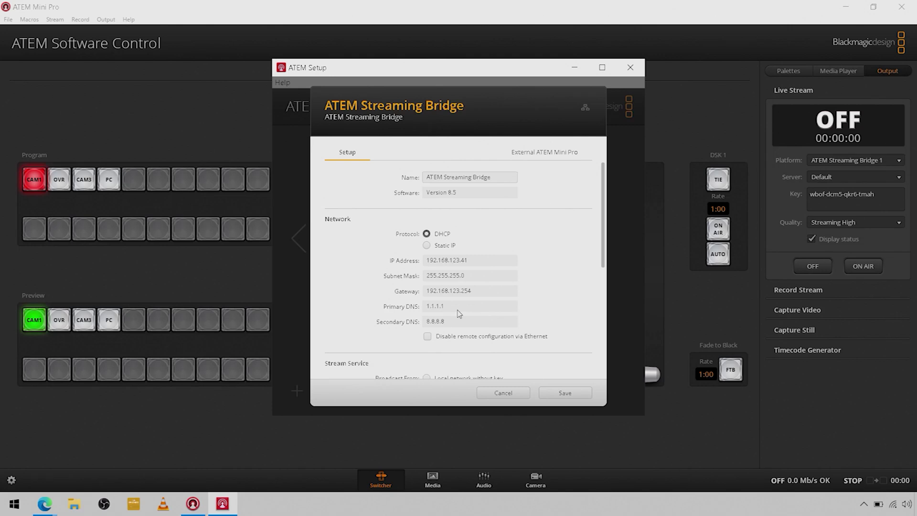
pyautogui.click(528, 153)
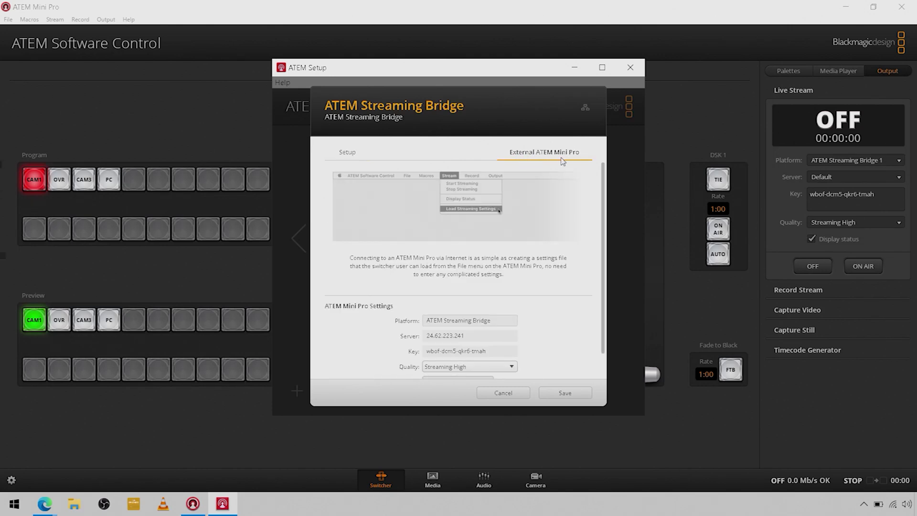
pyautogui.scroll(-1, 550, 302)
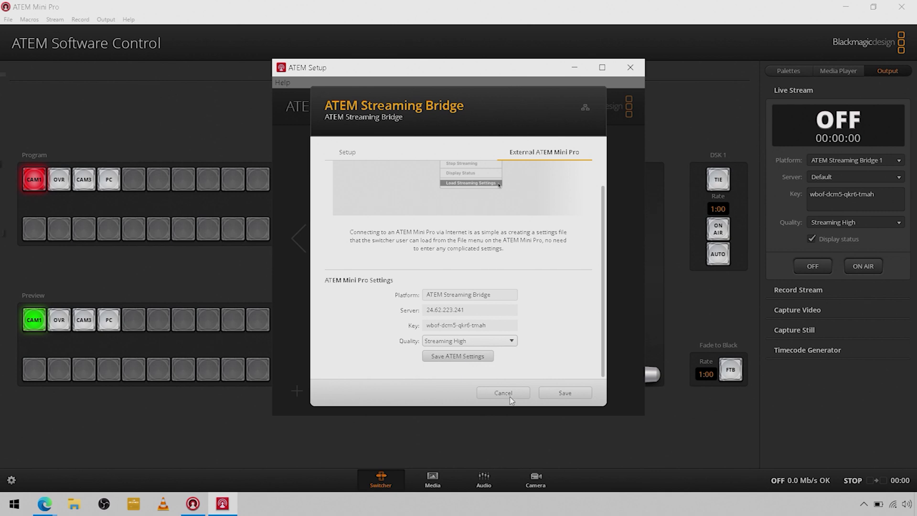
# Step: Export the ATEM Mini Pro settings to the Desktop as 'INSTANCE' and close the bridge settings
pyautogui.click(471, 358)
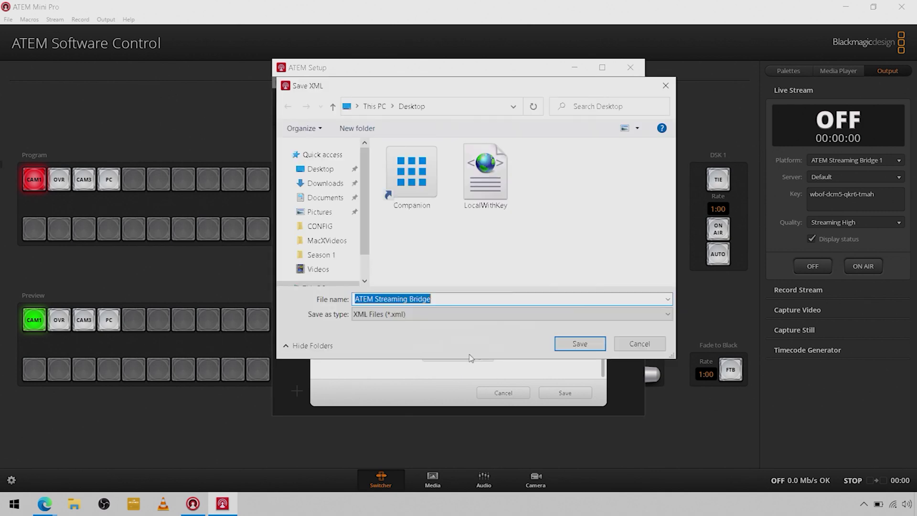
pyautogui.write('INSTANCE')
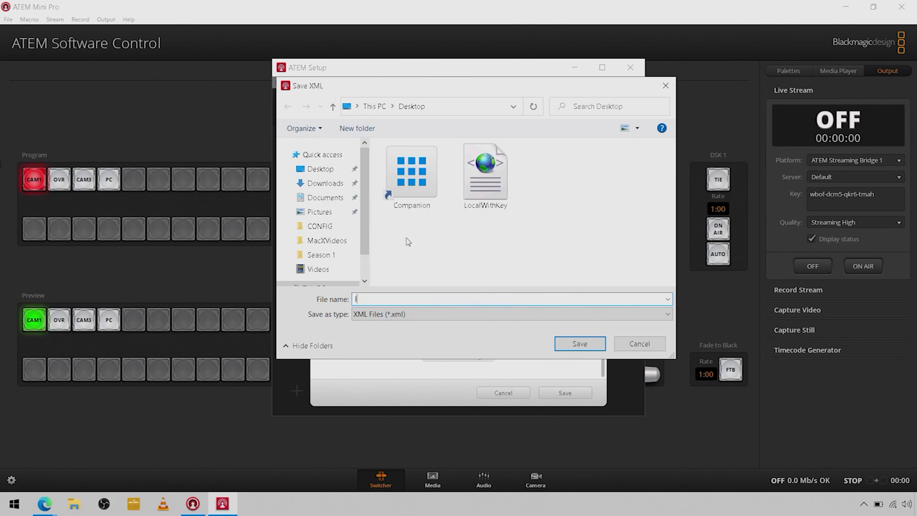
pyautogui.press('Return')
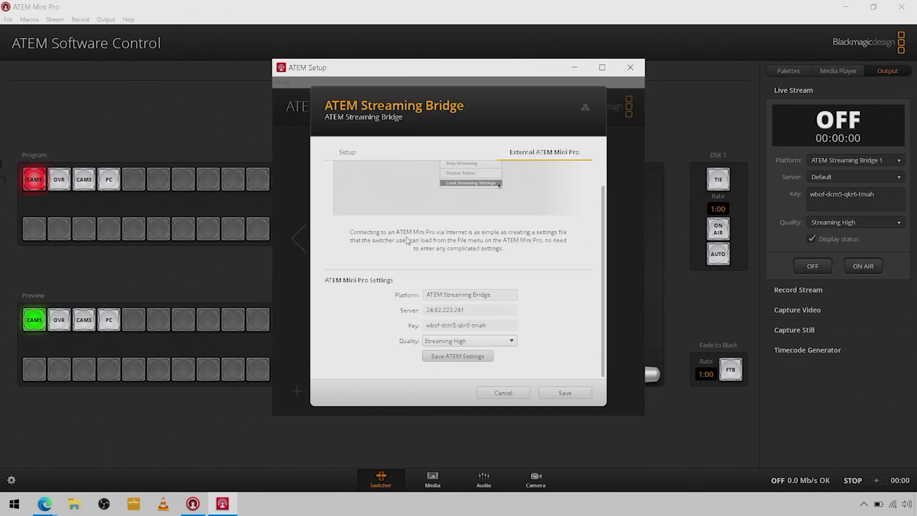
pyautogui.click(551, 395)
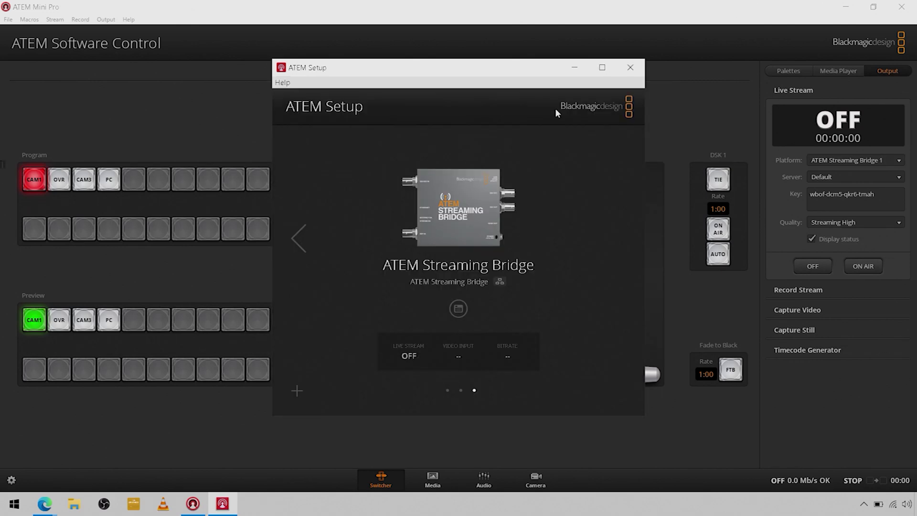
# Step: In ATEM Software Control, load a streaming settings XML file via Stream > Load Streaming Settings
pyautogui.click(253, 14)
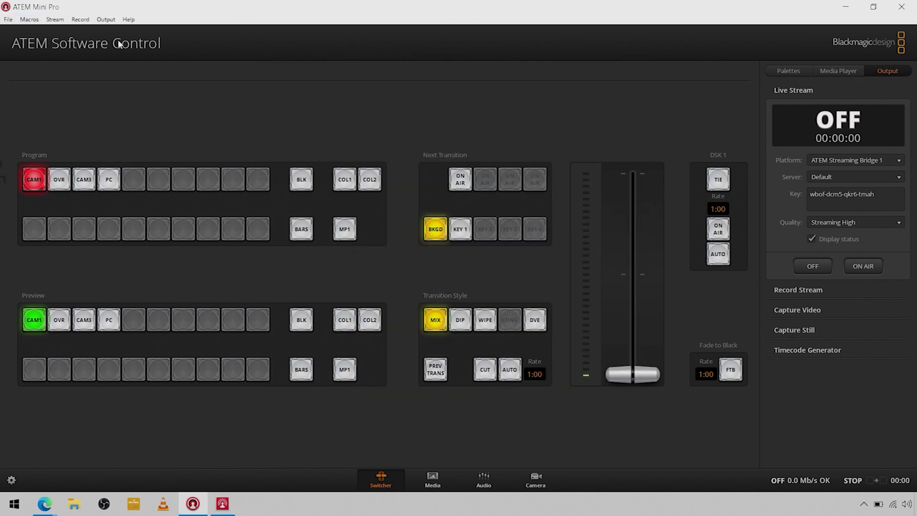
pyautogui.click(55, 19)
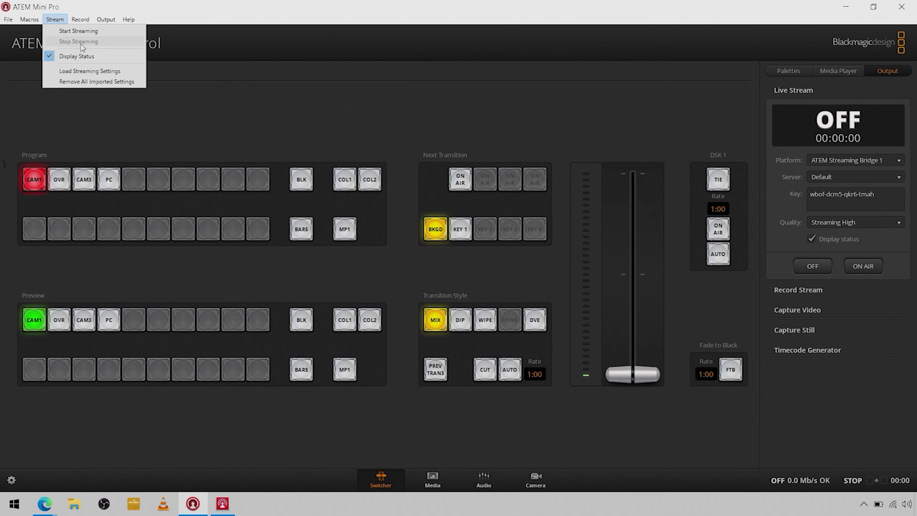
pyautogui.click(99, 71)
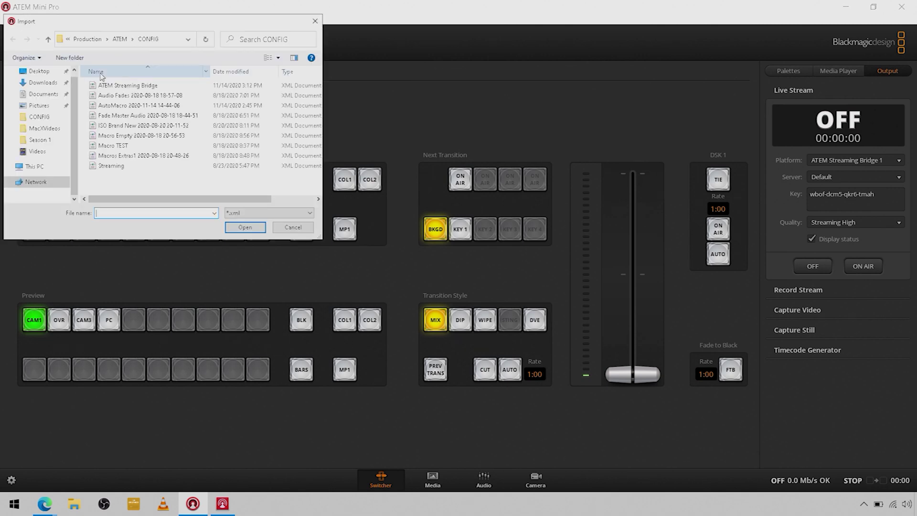
pyautogui.click(39, 71)
pyautogui.click(175, 109)
pyautogui.doubleClick(174, 107)
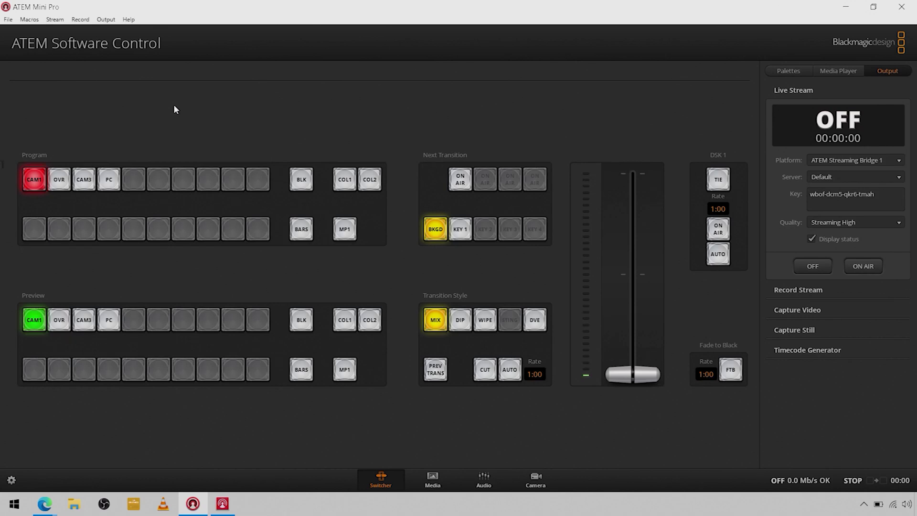
# Step: Check the Platform list for Streaming Bridge entries, keeping ATEM Streaming Bridge 1 selected
pyautogui.click(895, 161)
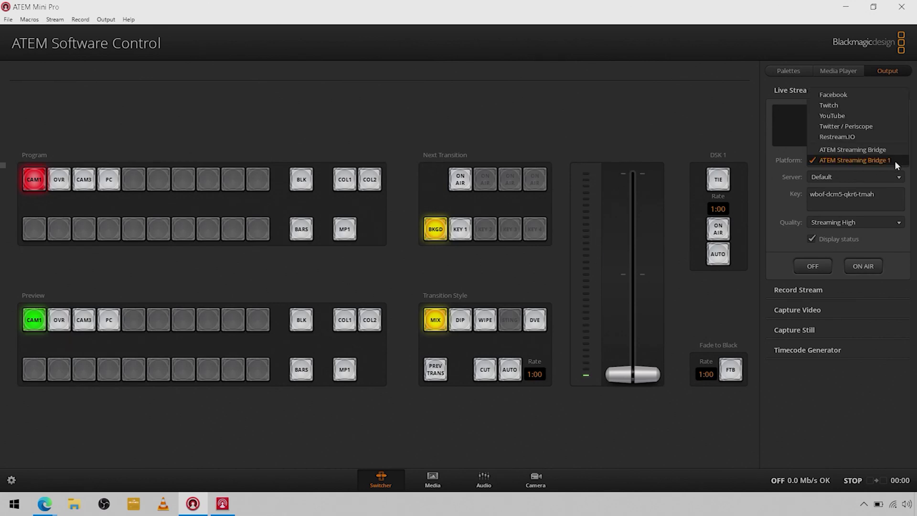
pyautogui.click(866, 161)
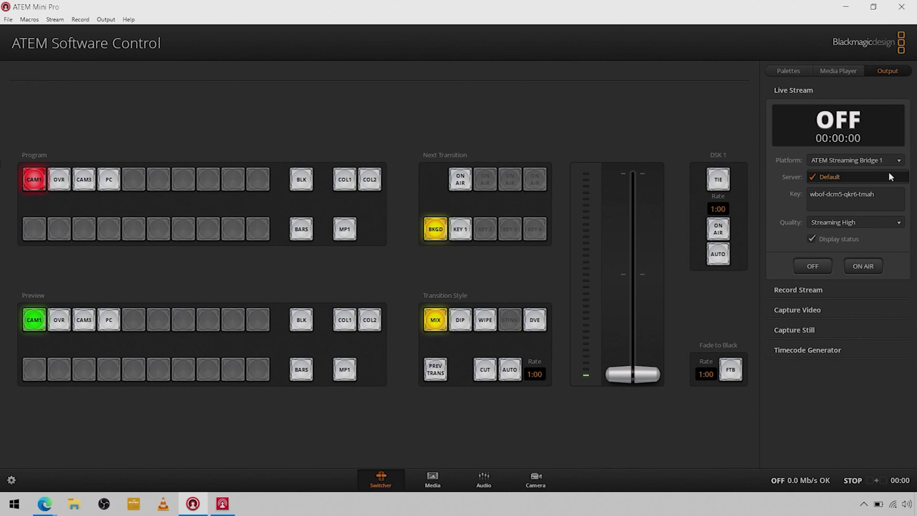
pyautogui.click(886, 160)
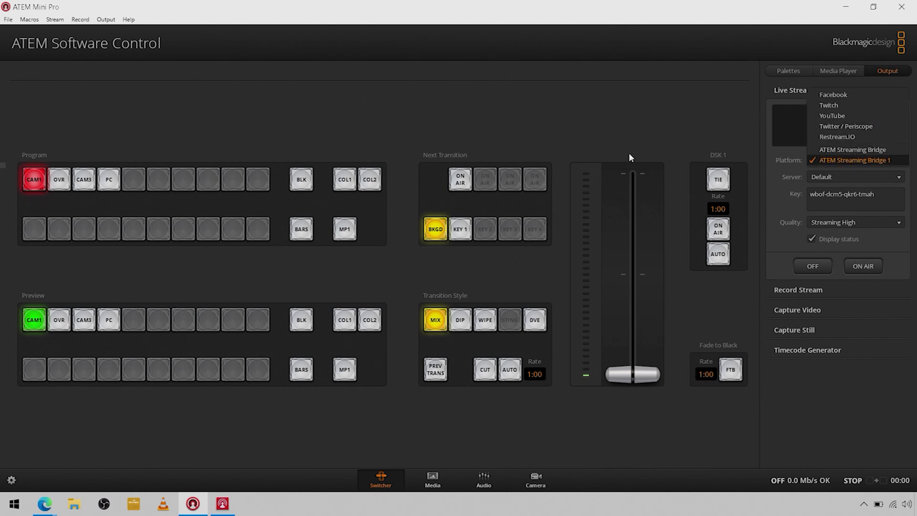
pyautogui.click(54, 20)
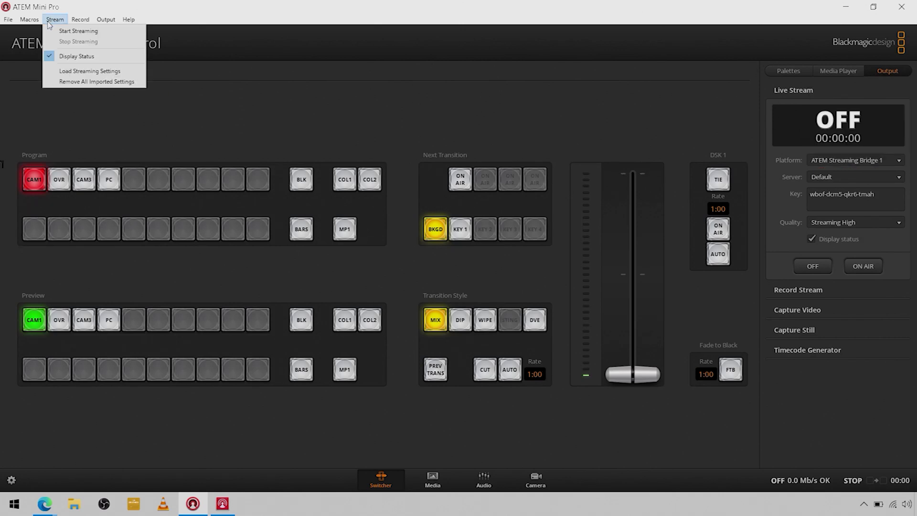
# Step: Remove all imported streaming settings and temporarily set the platform to Facebook
pyautogui.click(72, 82)
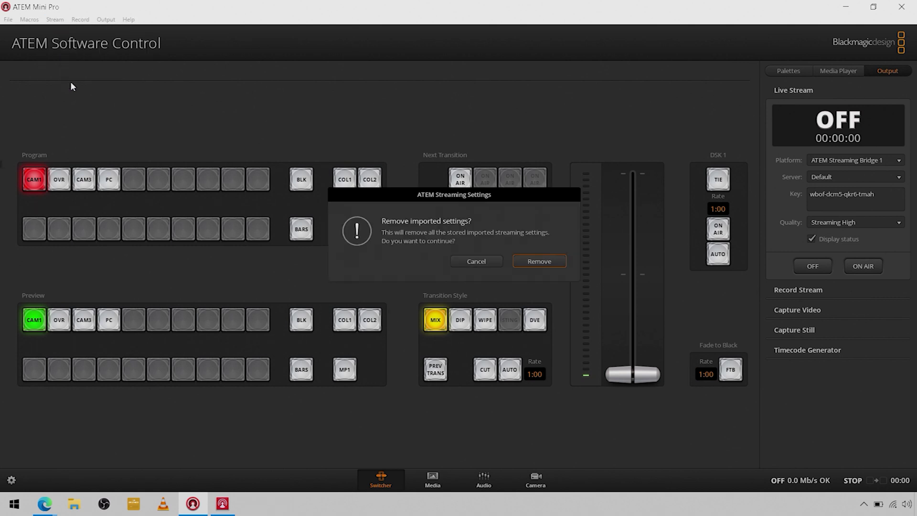
pyautogui.click(550, 267)
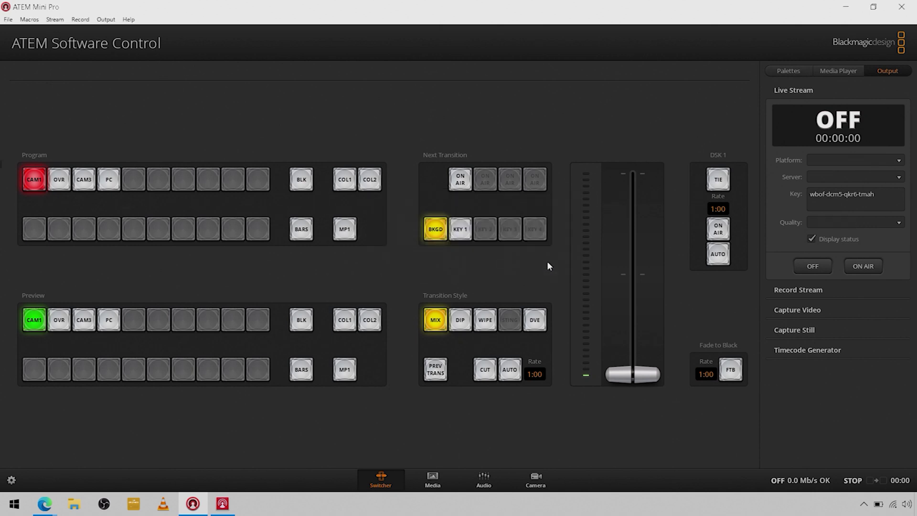
pyautogui.click(899, 162)
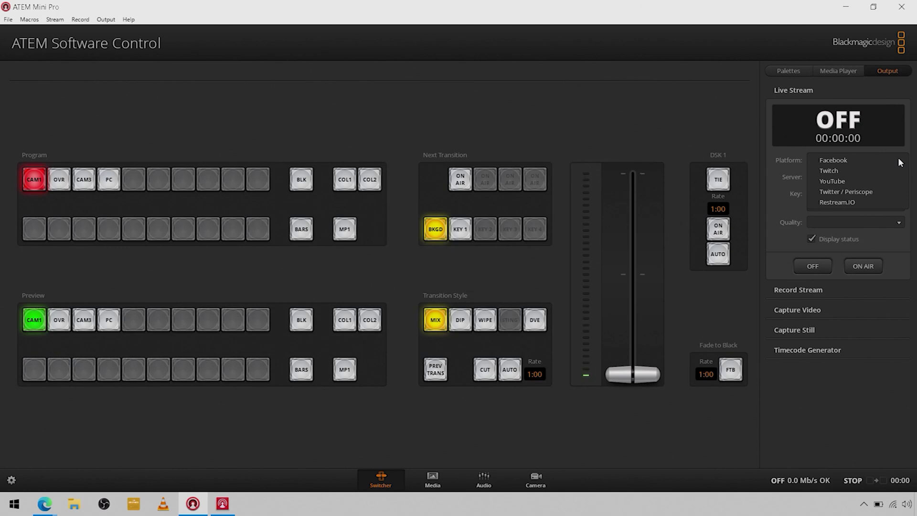
pyautogui.click(898, 160)
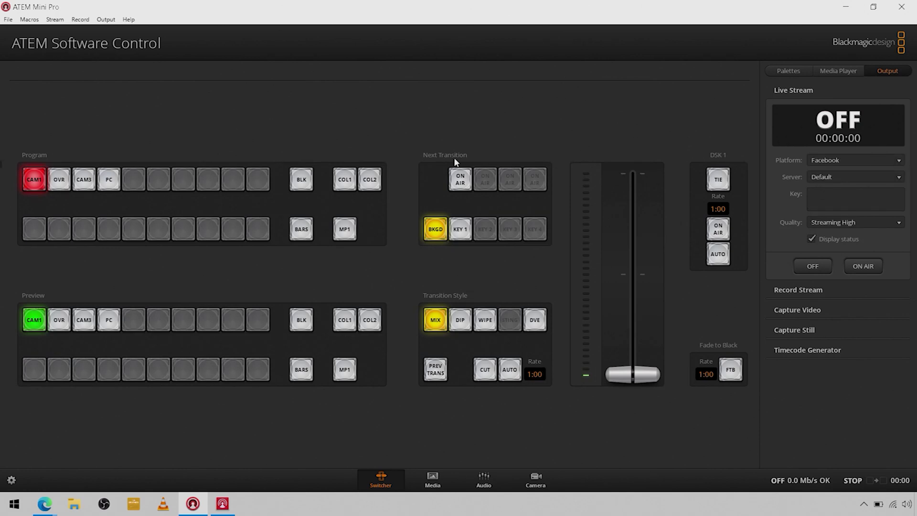
# Step: Import the INTERNET settings file from the Desktop and set the platform to ATEM Streaming Bridge
pyautogui.click(55, 19)
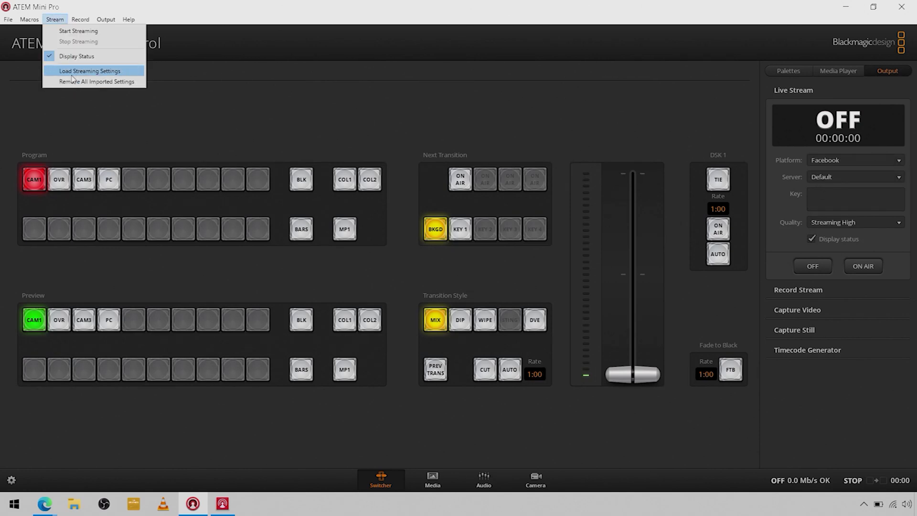
pyautogui.click(71, 73)
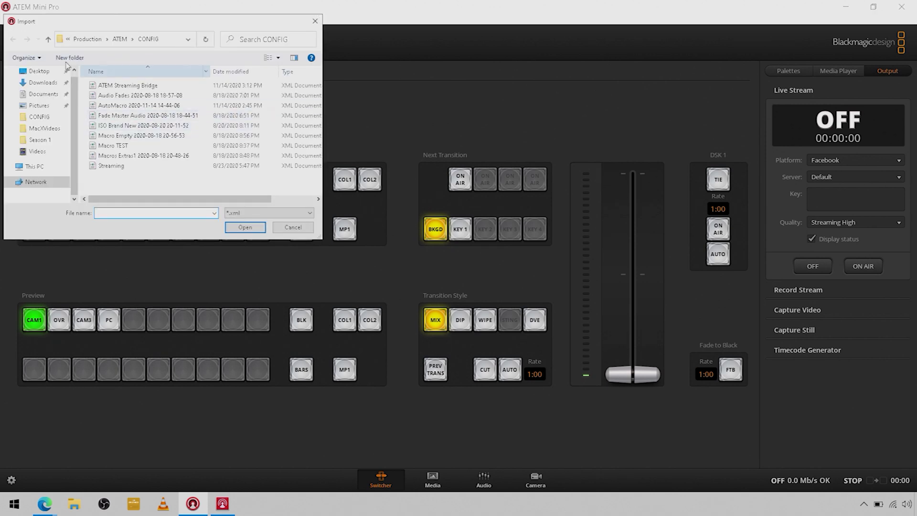
pyautogui.click(27, 70)
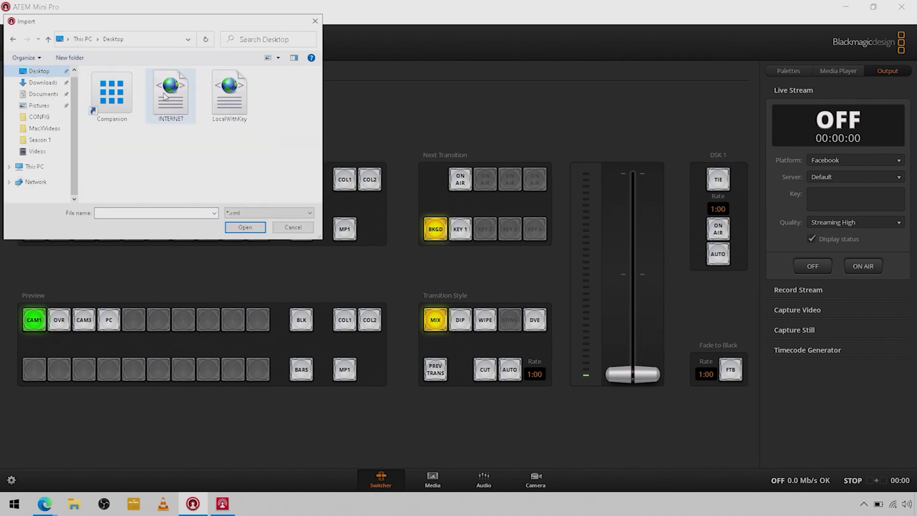
pyautogui.doubleClick(164, 96)
pyautogui.click(881, 159)
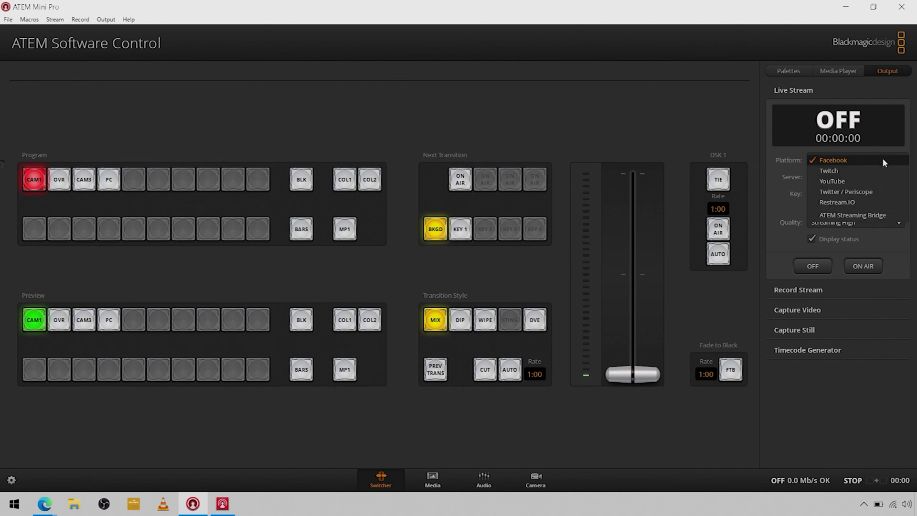
pyautogui.click(893, 213)
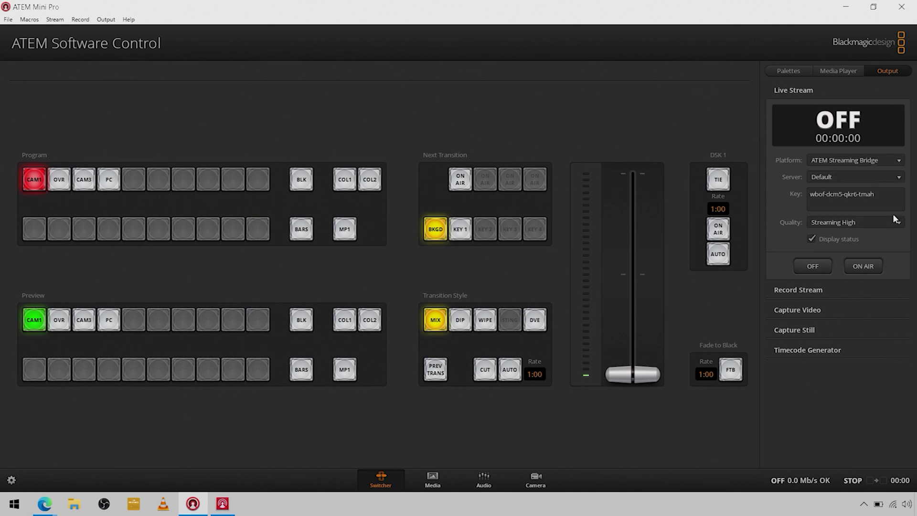
# Step: Go ON AIR with the live stream through ATEM Streaming Bridge
pyautogui.click(852, 265)
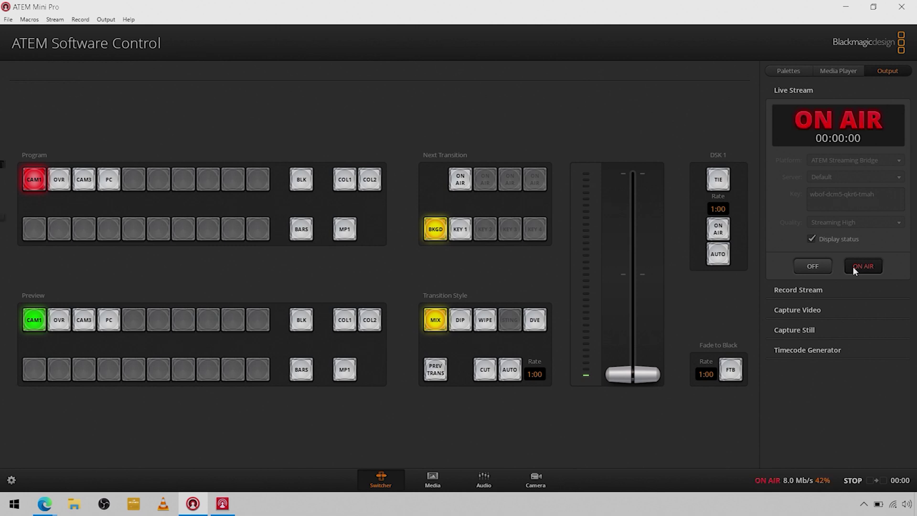